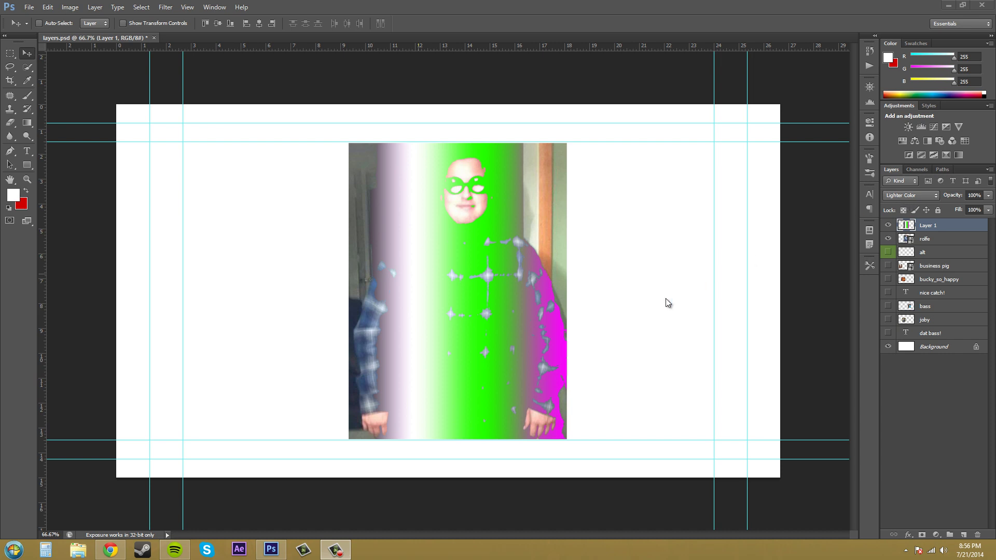
pyautogui.click(912, 195)
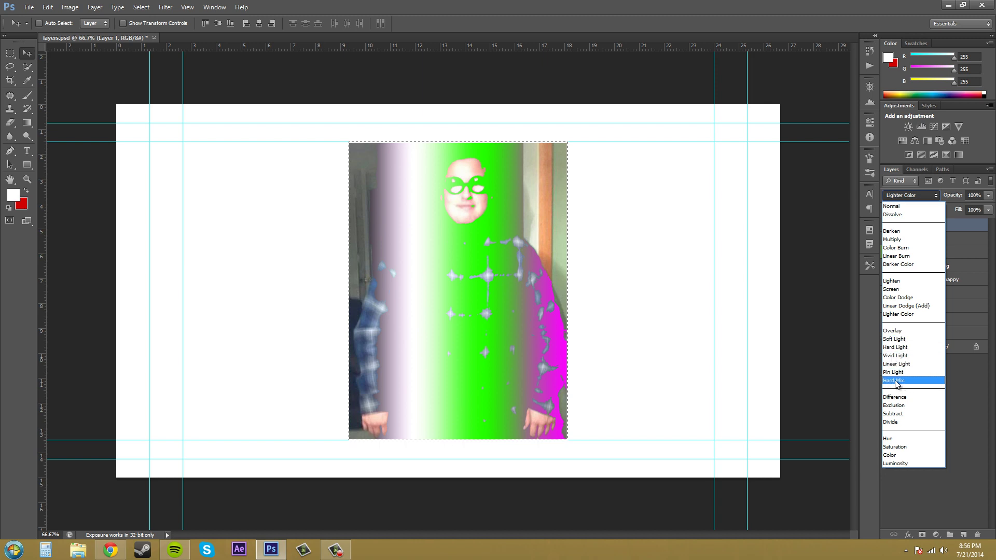
pyautogui.press('Escape')
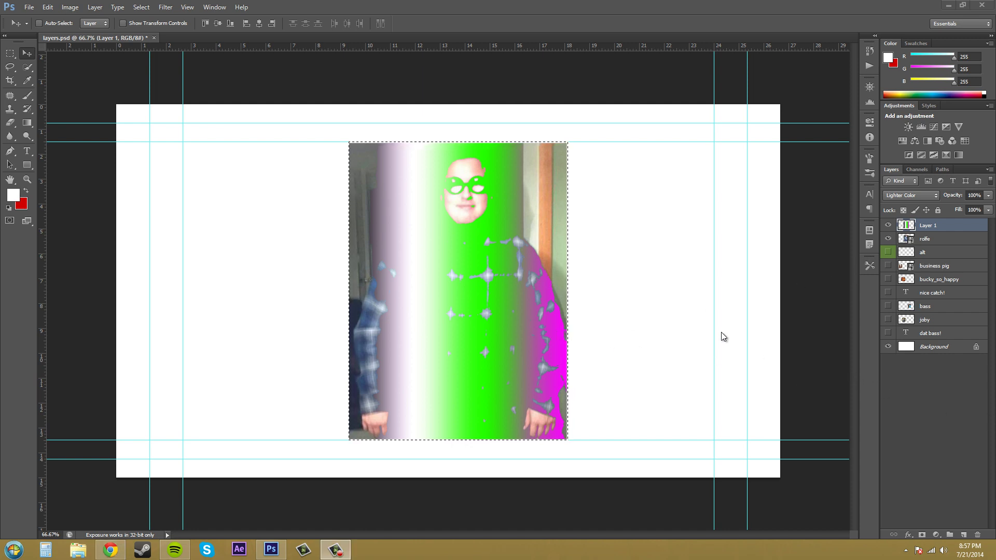
# - Set Layer 1's gradient to Overlay blending at 100% opacity over the photo
pyautogui.click(904, 196)
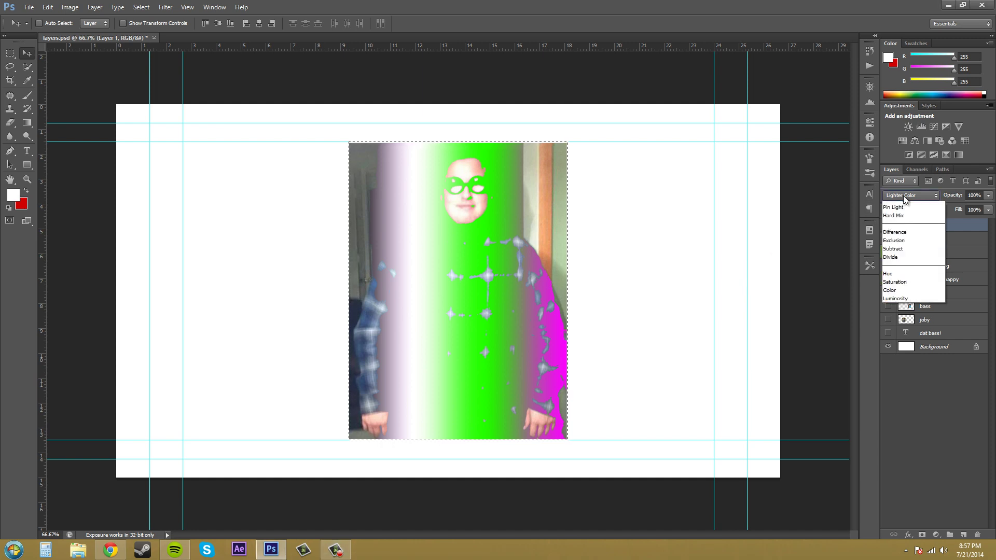
pyautogui.click(893, 332)
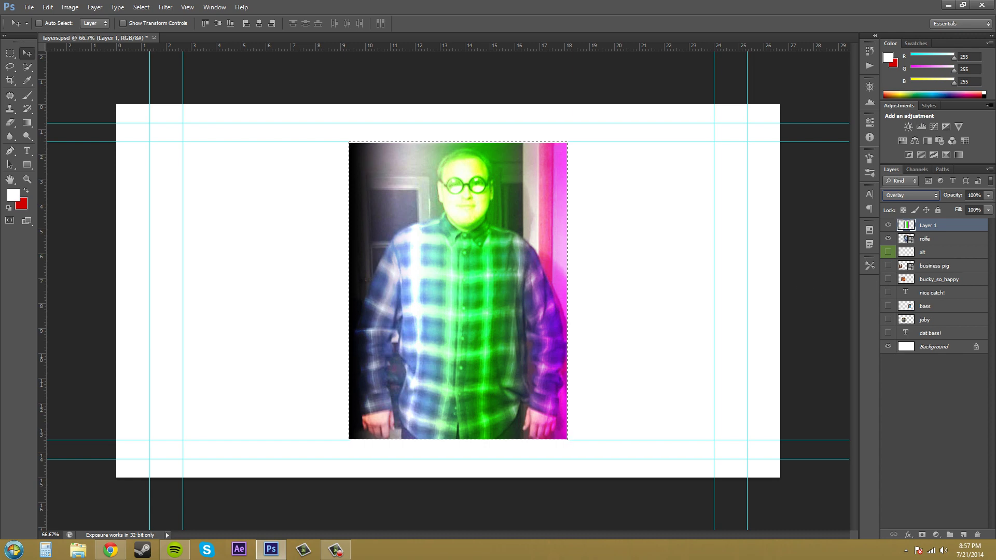
pyautogui.hotkey('alt', 'Tab')
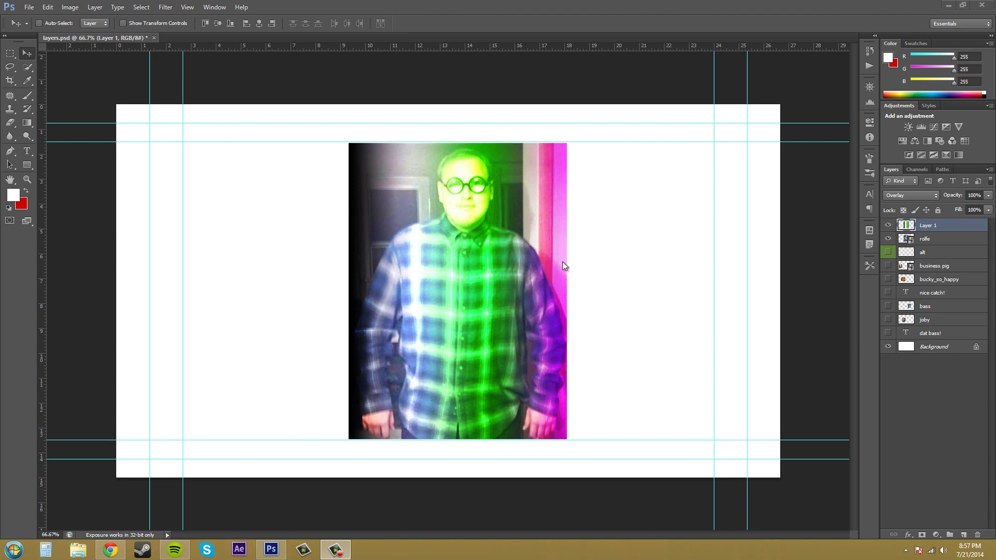
pyautogui.keyDown('ctrl'); pyautogui.click(927, 240); pyautogui.keyUp('ctrl')
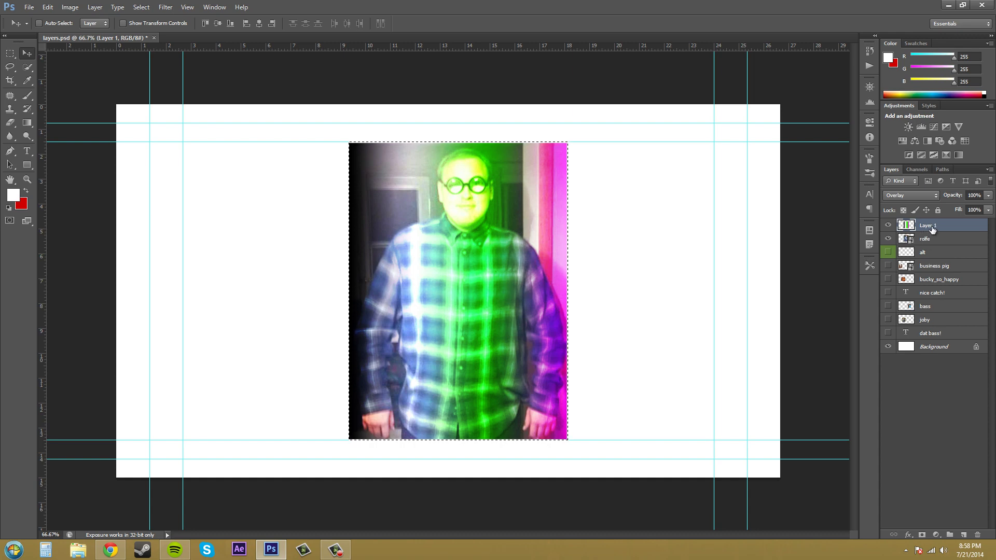
# - Scroll Layer 1's blend mode from Overlay down to Soft Light
pyautogui.press('F10')
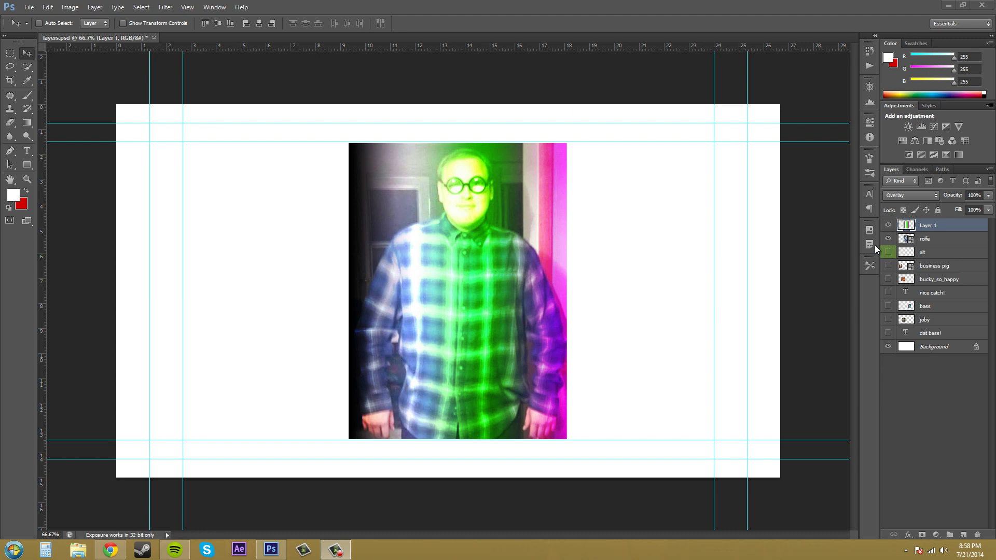
pyautogui.click(907, 195)
pyautogui.scroll(-1, 907, 195)
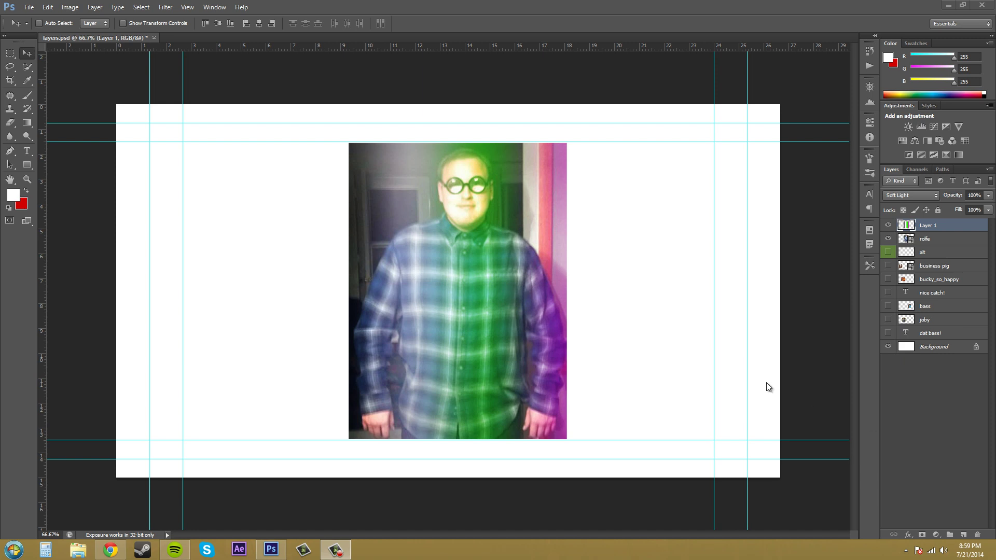
# - Apply Hard Light blending to the gradient layer, Layer 1
pyautogui.click(904, 198)
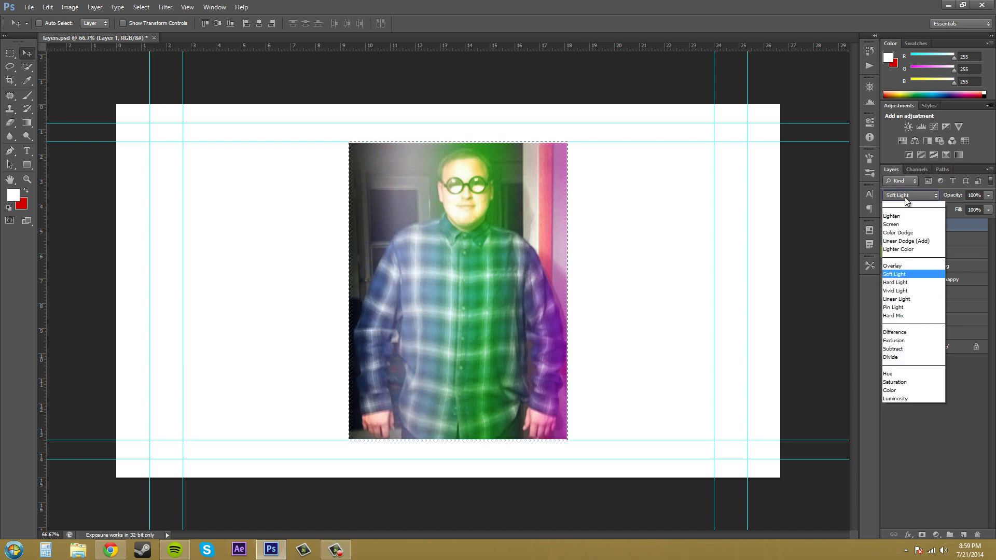
pyautogui.click(890, 348)
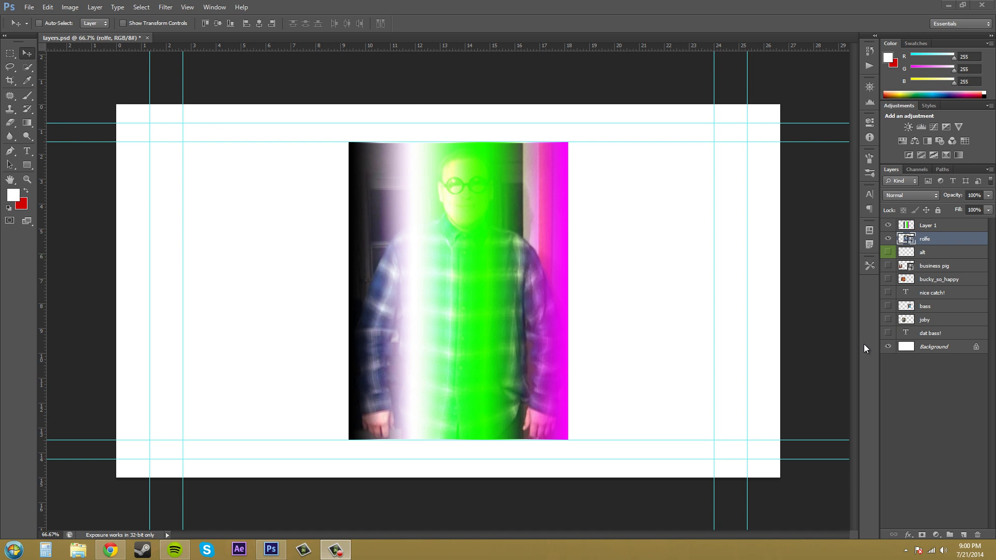
pyautogui.keyDown('ctrl'); pyautogui.click(934, 240); pyautogui.keyUp('ctrl')
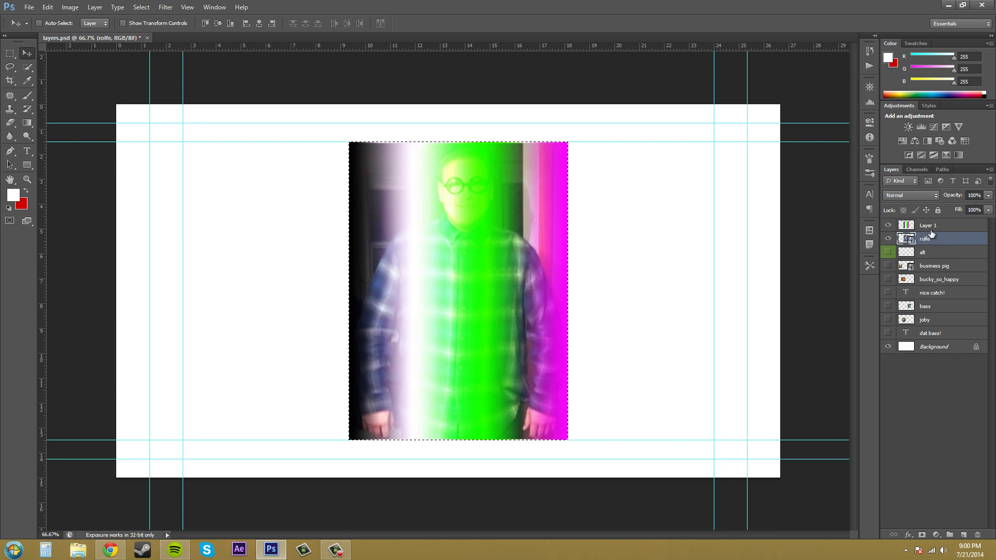
# - Reselect Layer 1, return its blending to Overlay, then select the rolfe photo layer
pyautogui.click(931, 230)
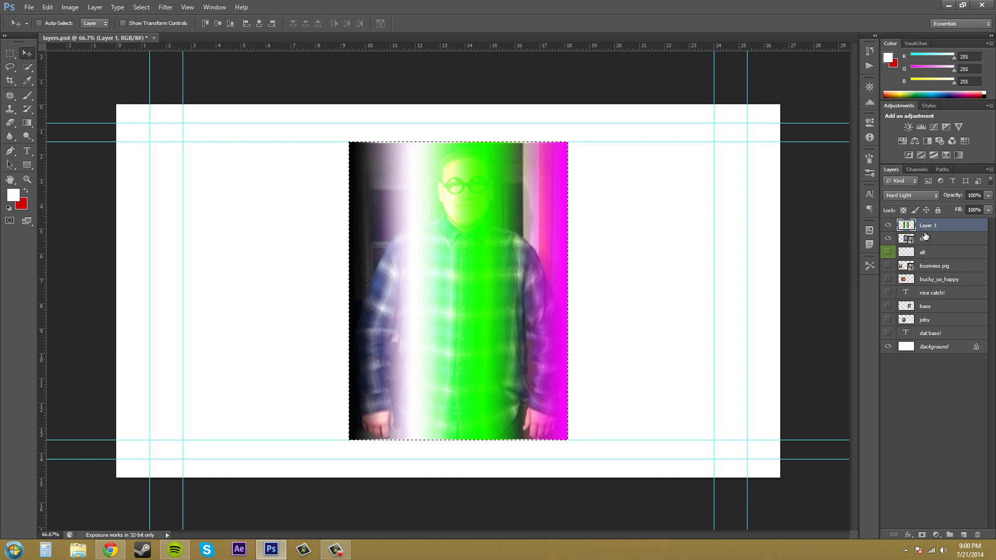
pyautogui.click(919, 196)
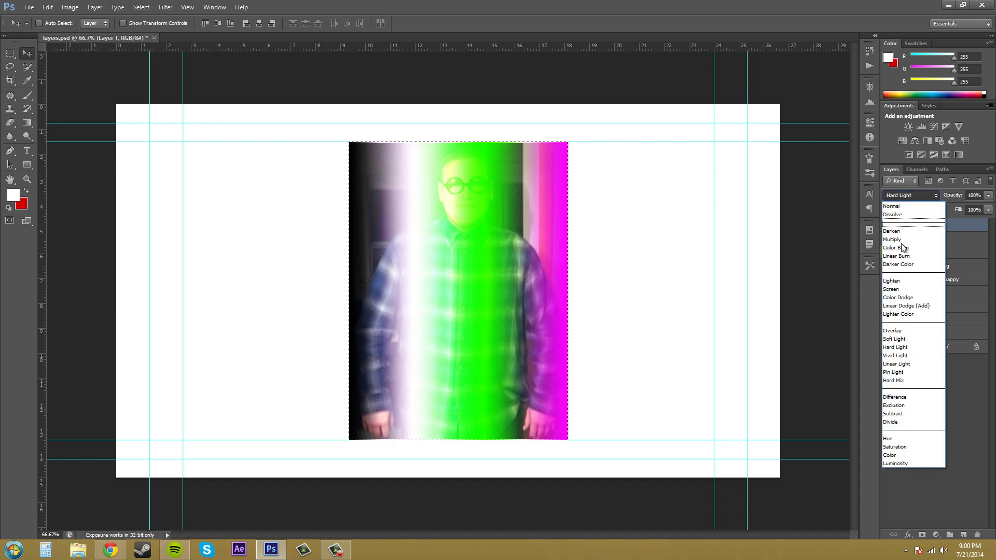
pyautogui.click(897, 336)
pyautogui.hotkey('shift', 'alt', 'o')
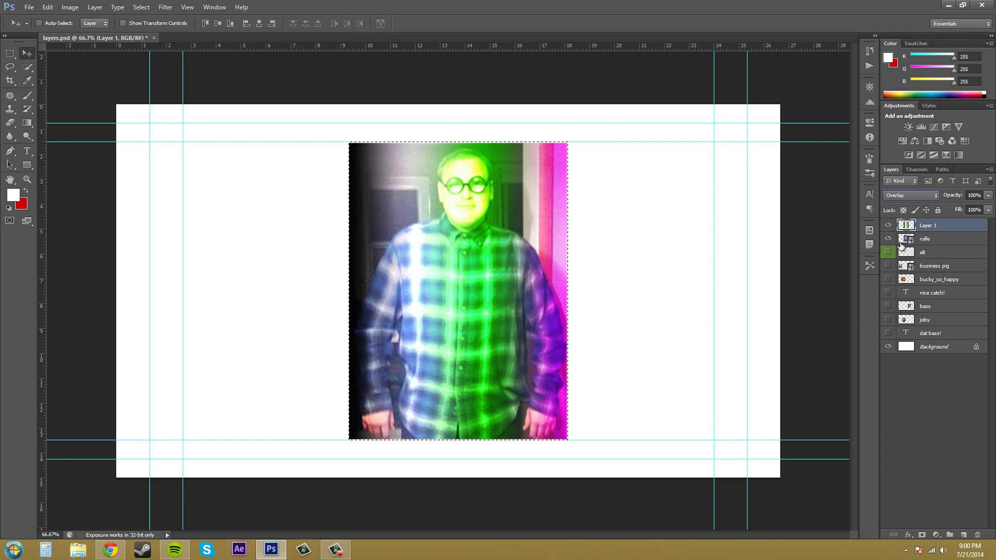
pyautogui.click(922, 252)
pyautogui.click(919, 241)
# - Move the rolfe photo layer above Layer 1 and check its blend modes
pyautogui.moveTo(921, 245); pyautogui.dragTo(929, 224)
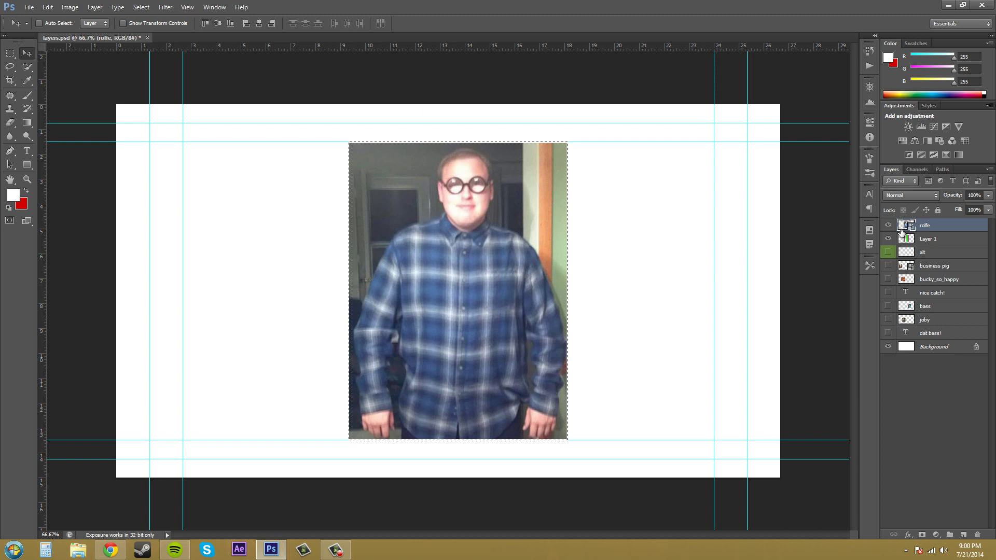
pyautogui.click(906, 195)
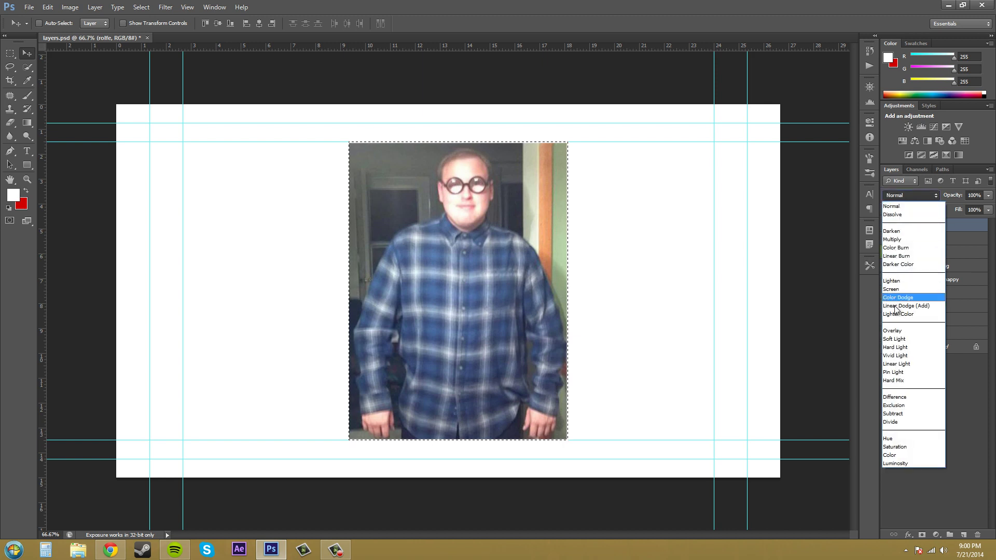
pyautogui.press('Escape')
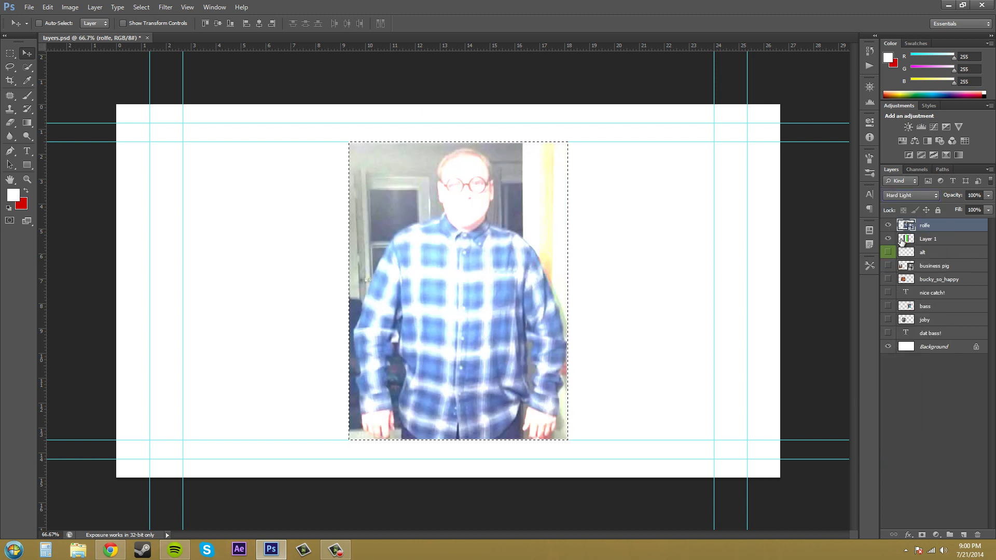
pyautogui.click(911, 195)
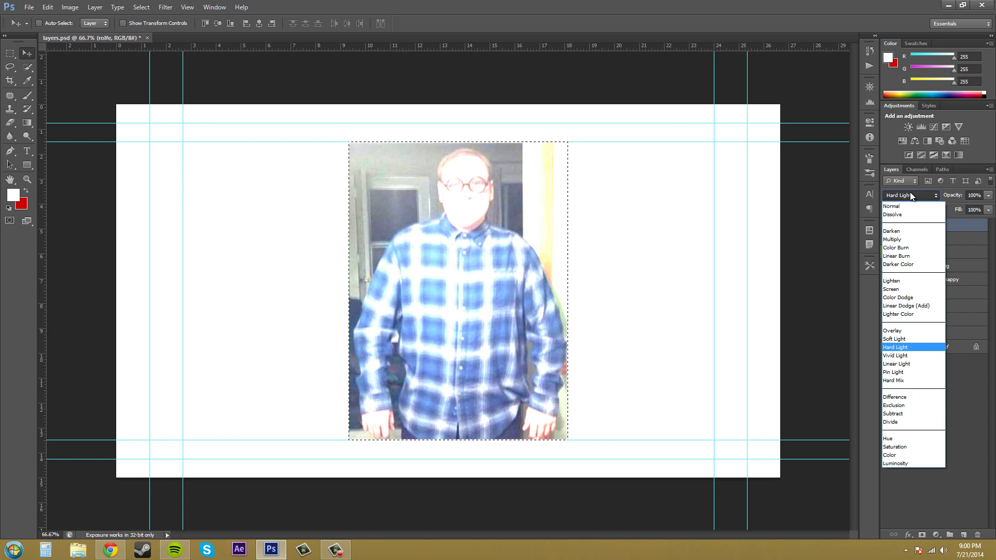
pyautogui.press('Escape')
# - Set Layer 1's blend mode back to Normal
pyautogui.click(918, 240)
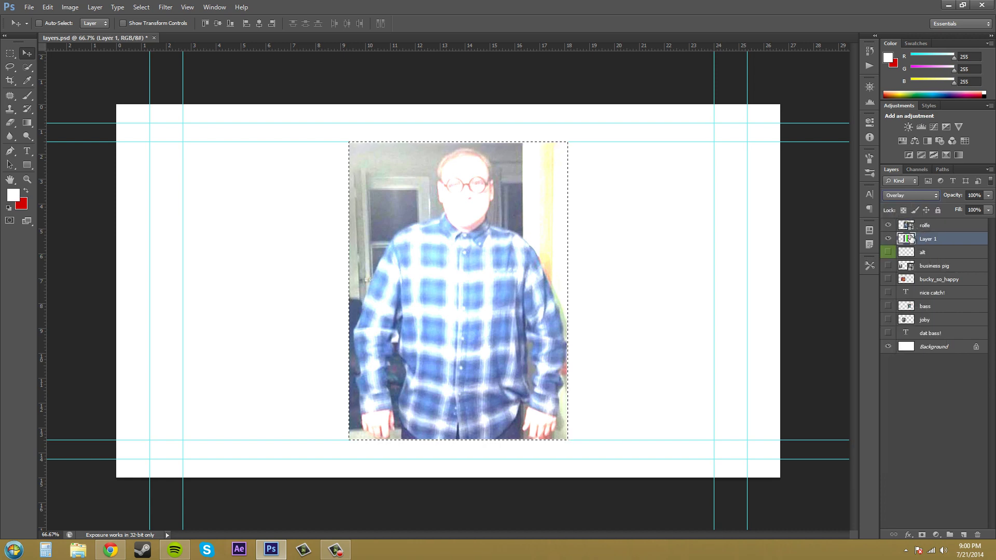
pyautogui.click(926, 196)
pyautogui.click(894, 200)
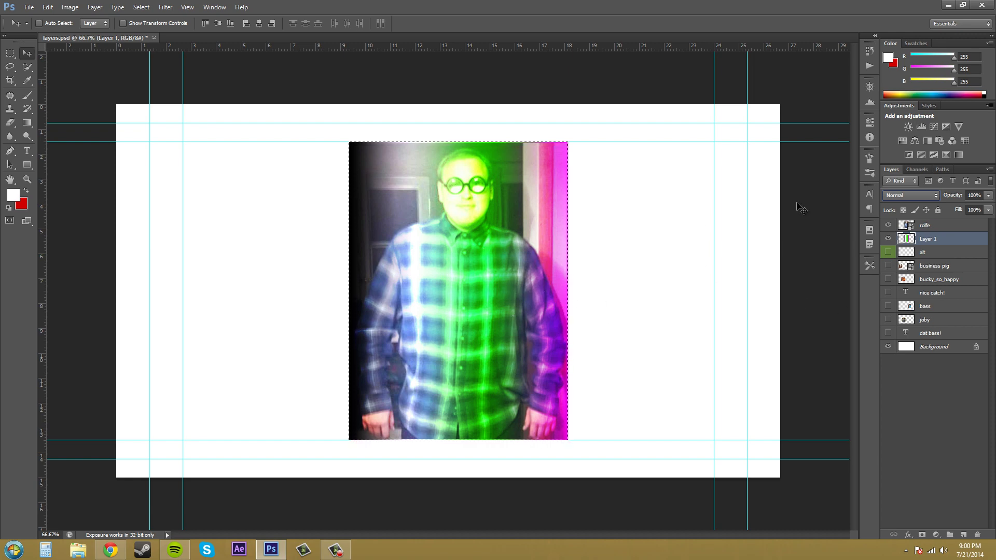
# - Move the rolfe photo back beneath Layer 1 and make Layer 1 active
pyautogui.click(928, 228)
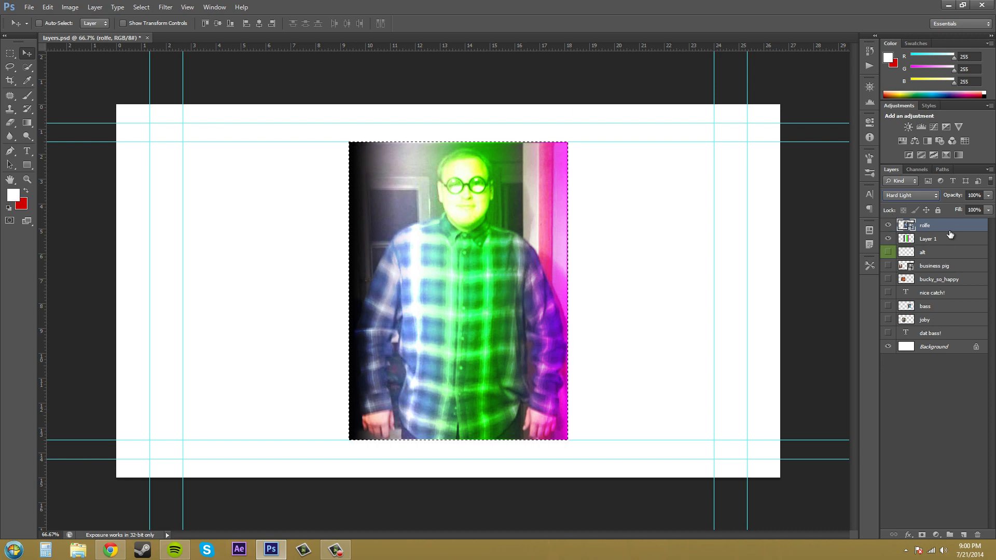
pyautogui.moveTo(949, 231); pyautogui.dragTo(944, 245)
pyautogui.click(902, 194)
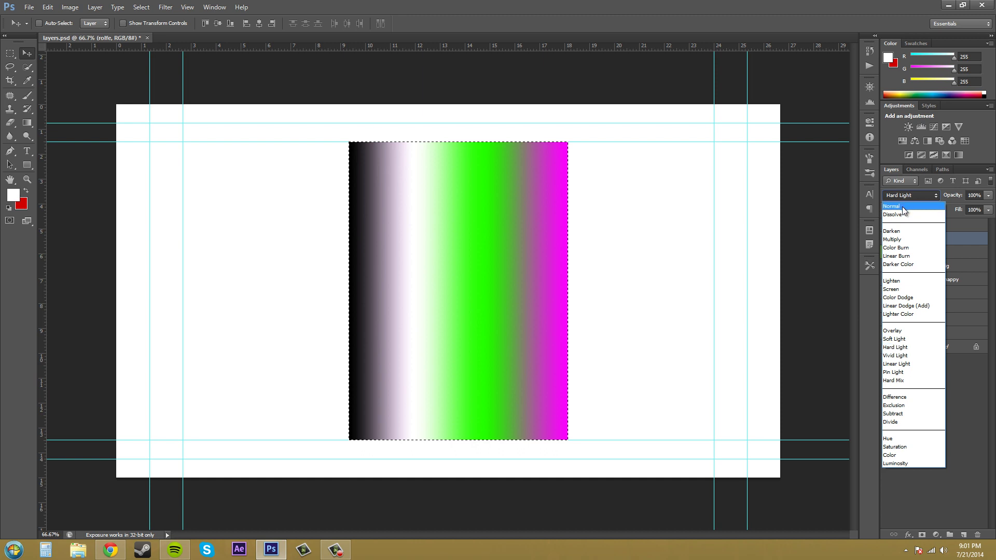
pyautogui.click(902, 206)
pyautogui.click(928, 225)
# - Try Hard Light on Layer 1, then settle on Vivid Light blending
pyautogui.click(901, 195)
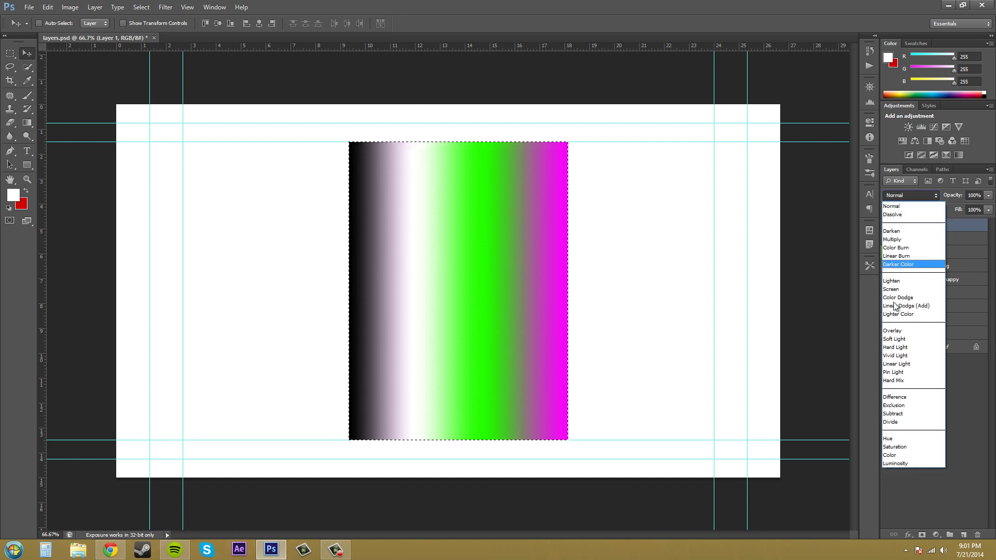
pyautogui.click(900, 345)
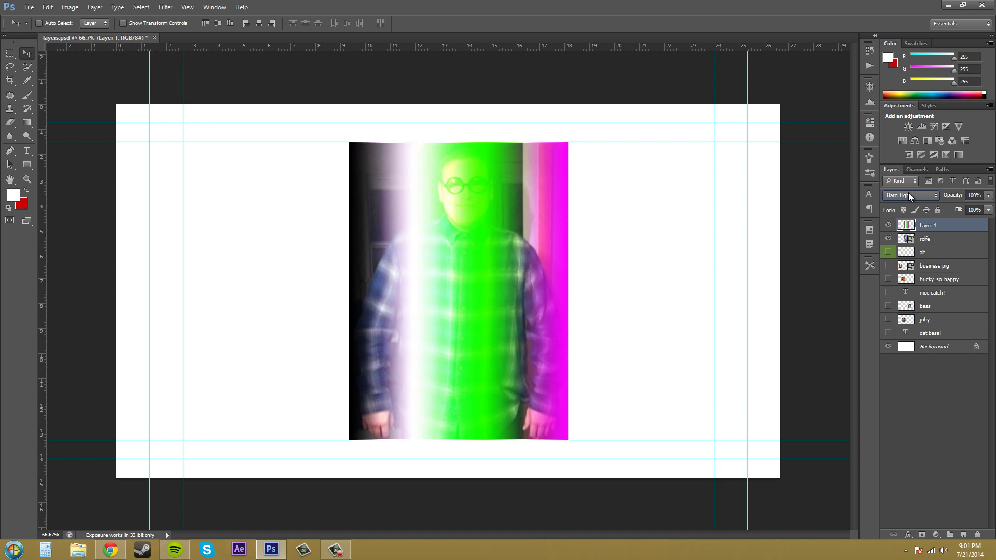
pyautogui.click(909, 195)
pyautogui.click(897, 356)
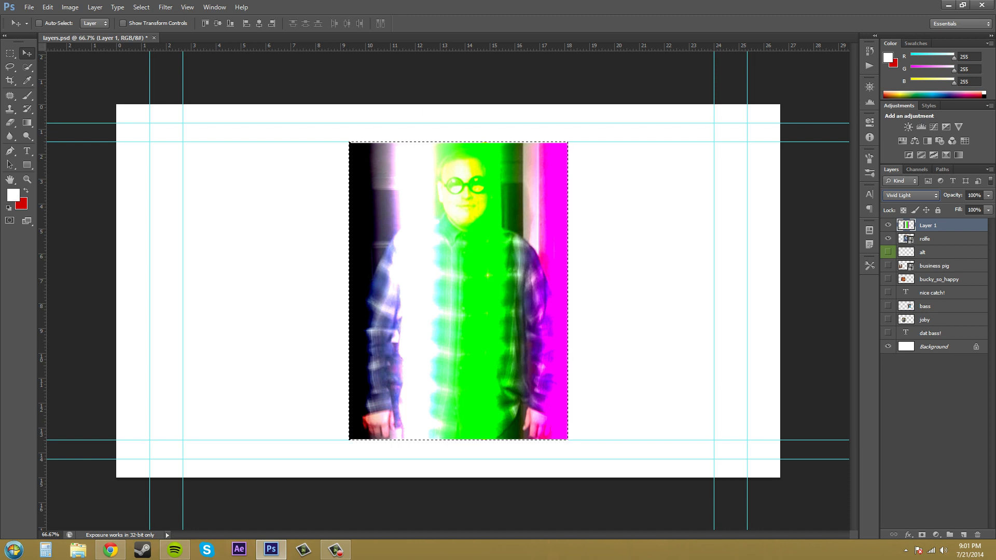
# - Change Layer 1's blend mode from Vivid Light to Linear Light
pyautogui.click(911, 194)
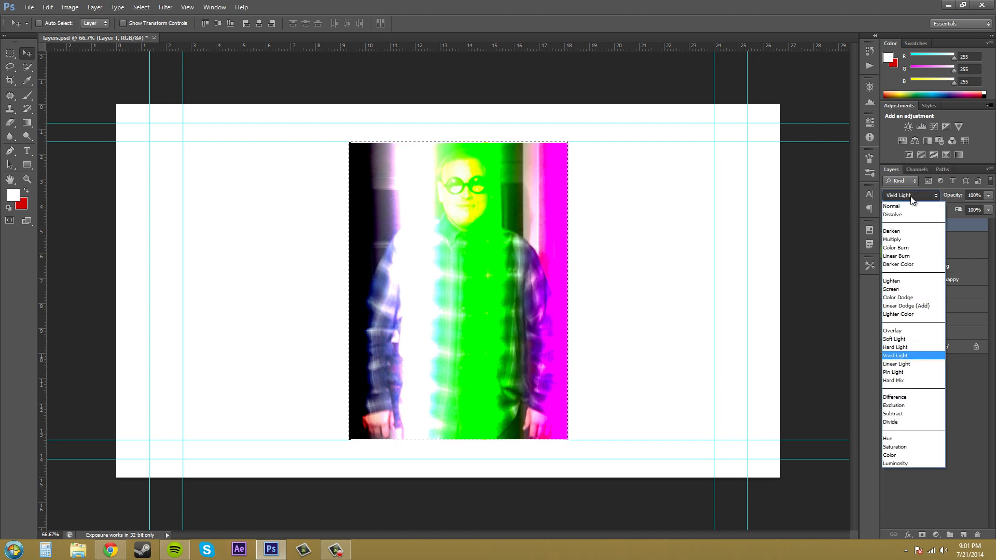
pyautogui.click(896, 363)
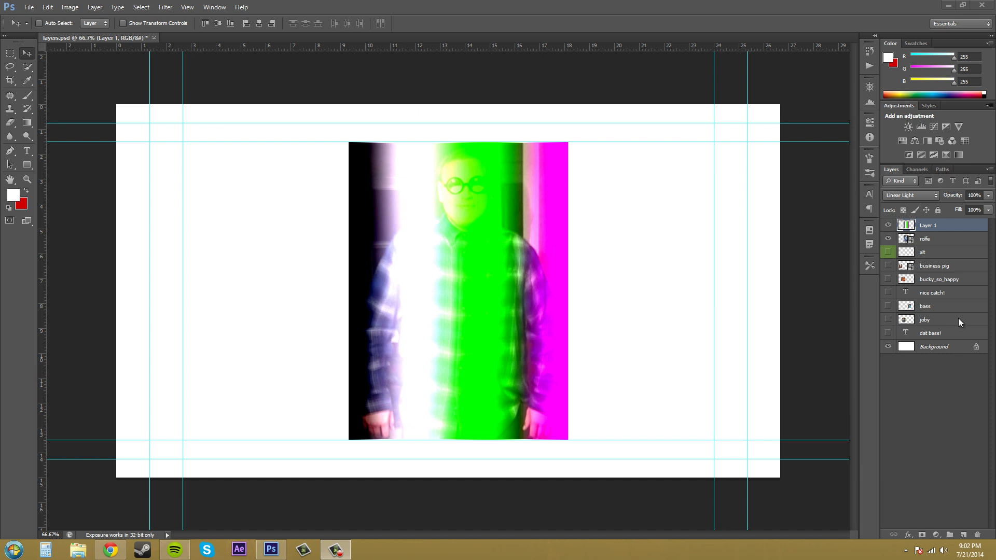
# - Set Layer 1's blend mode to Pin Light, keeping the white, green and magenta bands
pyautogui.click(917, 194)
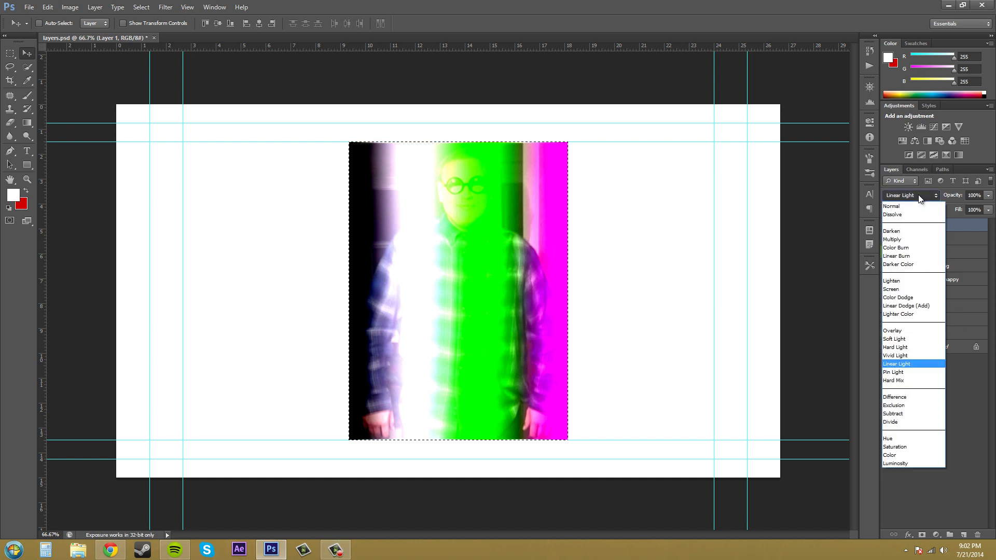
pyautogui.click(899, 373)
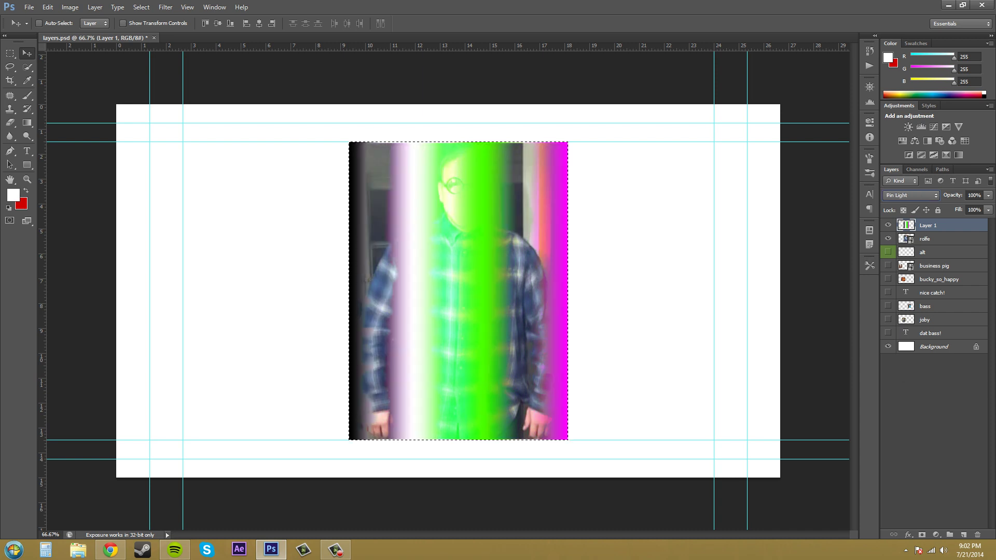
pyautogui.press('F10')
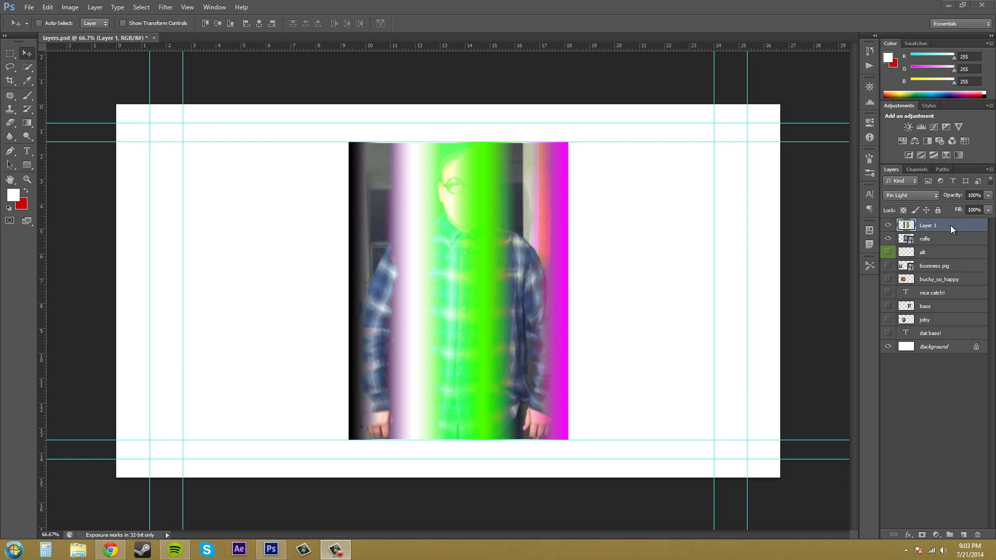
# - Switch Layer 1 to Hard Mix, flattening the photo into solid colour blocks
pyautogui.click(920, 194)
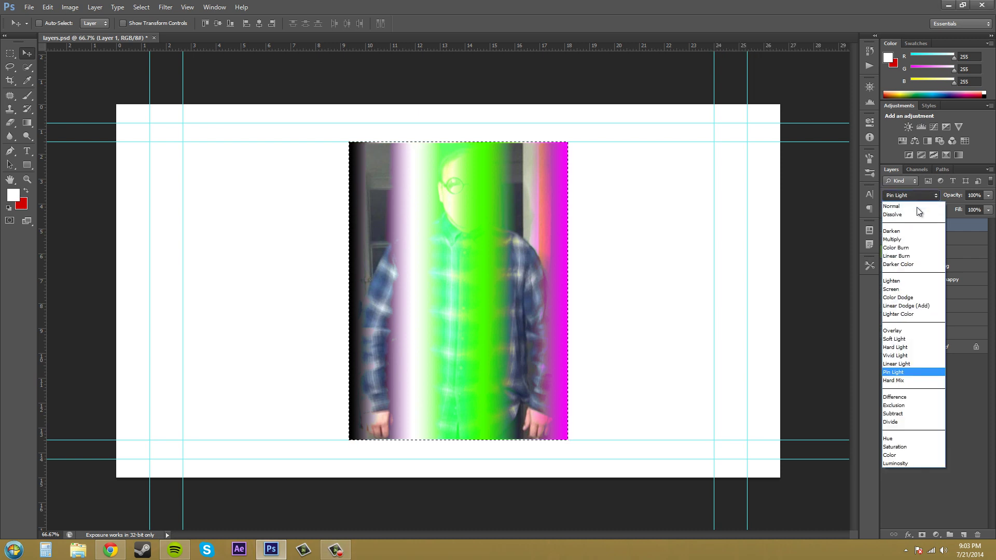
pyautogui.click(902, 381)
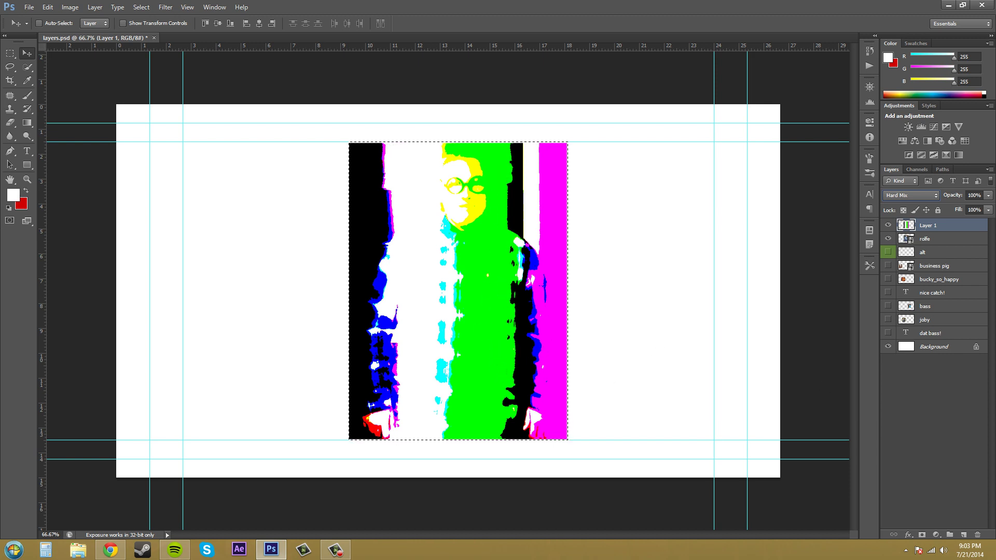
pyautogui.click(335, 549)
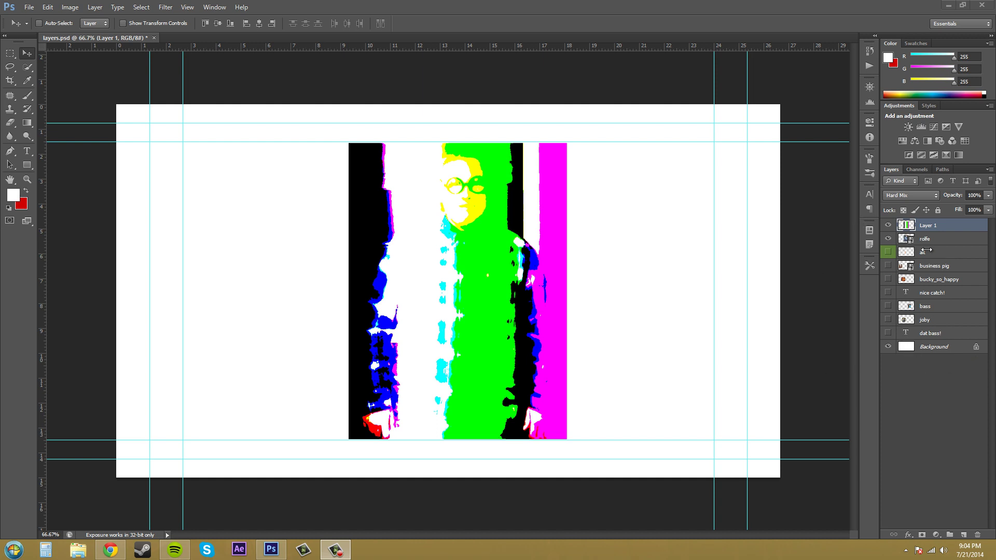
pyautogui.click(916, 170)
pyautogui.keyDown('ctrl'); pyautogui.click(927, 191); pyautogui.keyUp('ctrl')
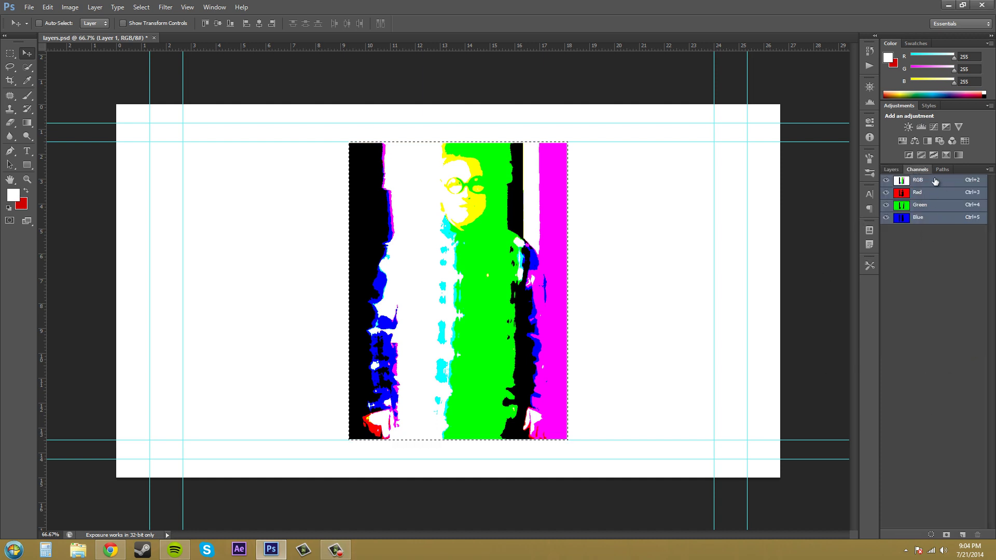
pyautogui.click(893, 171)
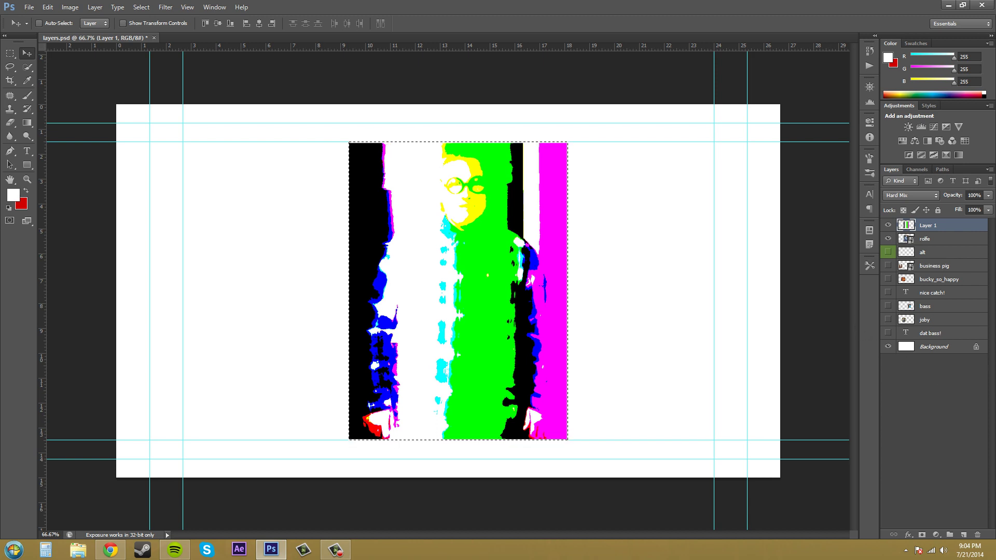
pyautogui.hotkey('alt', 'Tab')
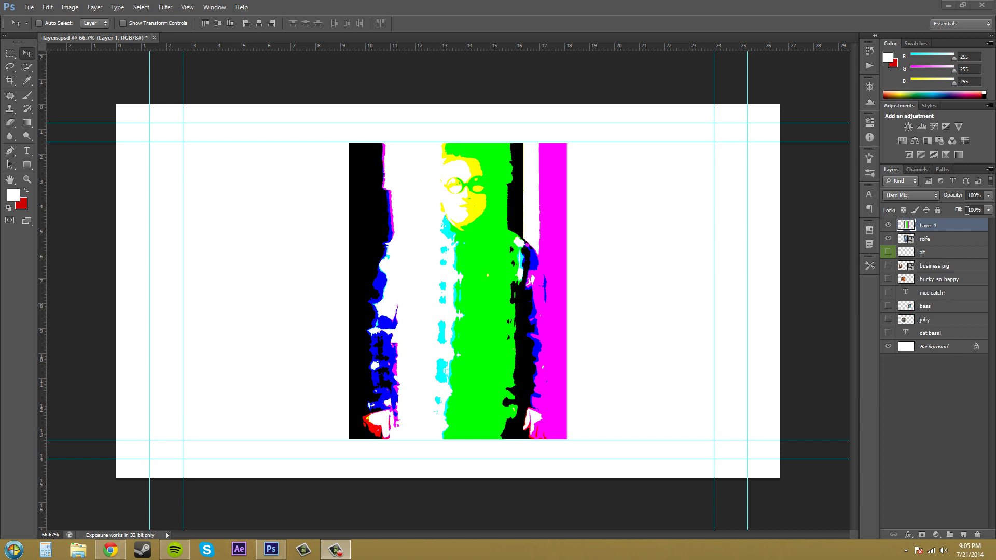
pyautogui.click(988, 210)
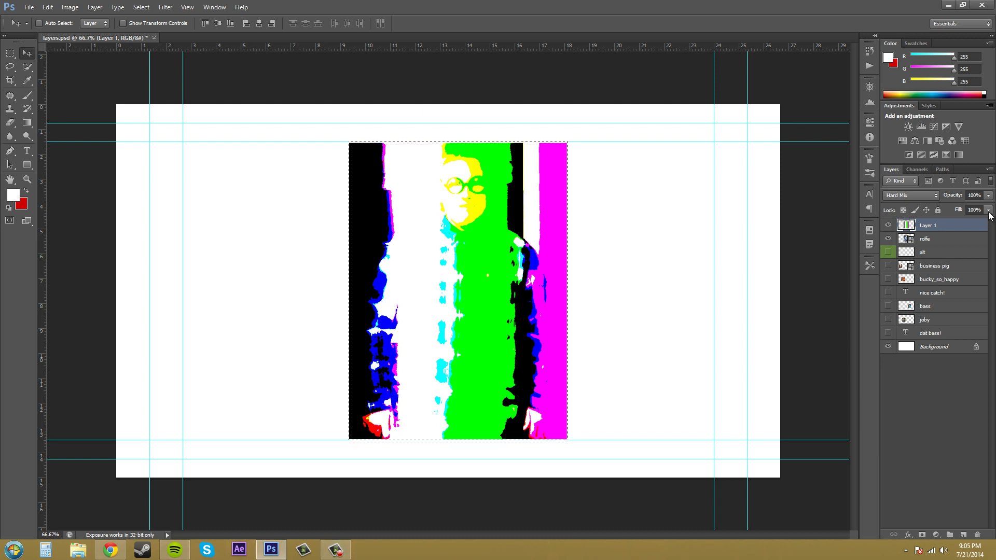
pyautogui.click(988, 210)
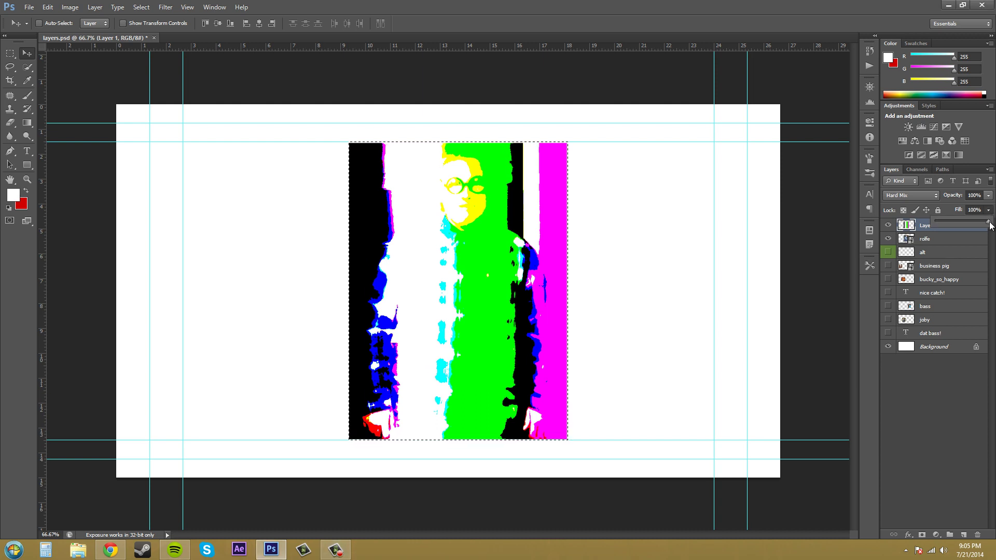
pyautogui.moveTo(989, 223); pyautogui.dragTo(981, 224)
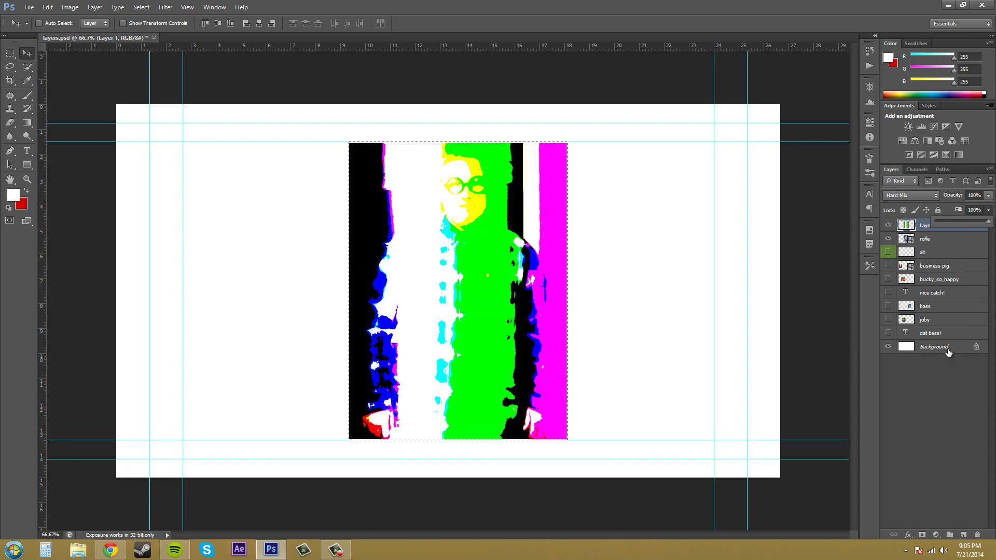
pyautogui.click(930, 413)
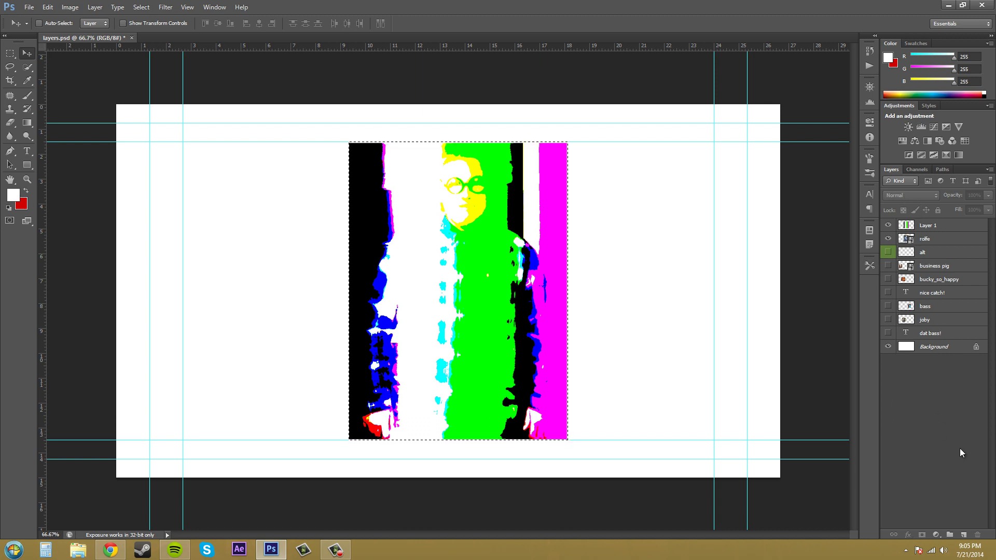
pyautogui.hotkey('alt', 'Tab')
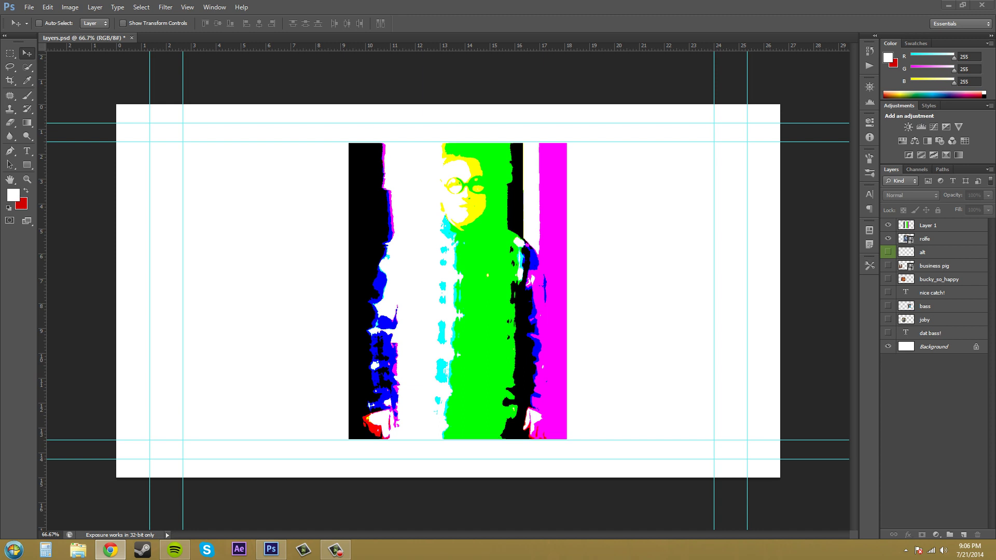
pyautogui.hotkey('alt', 'Tab')
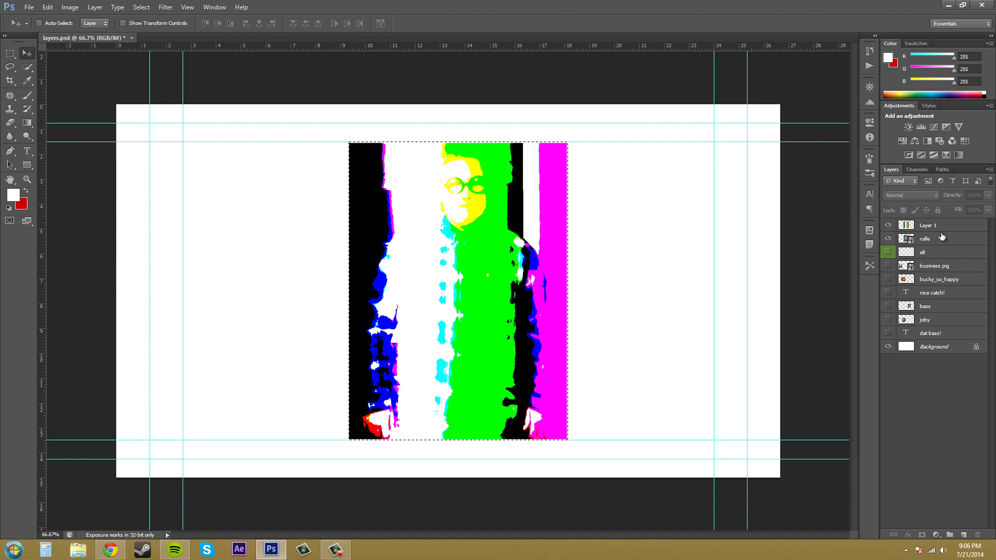
pyautogui.click(944, 229)
pyautogui.click(912, 195)
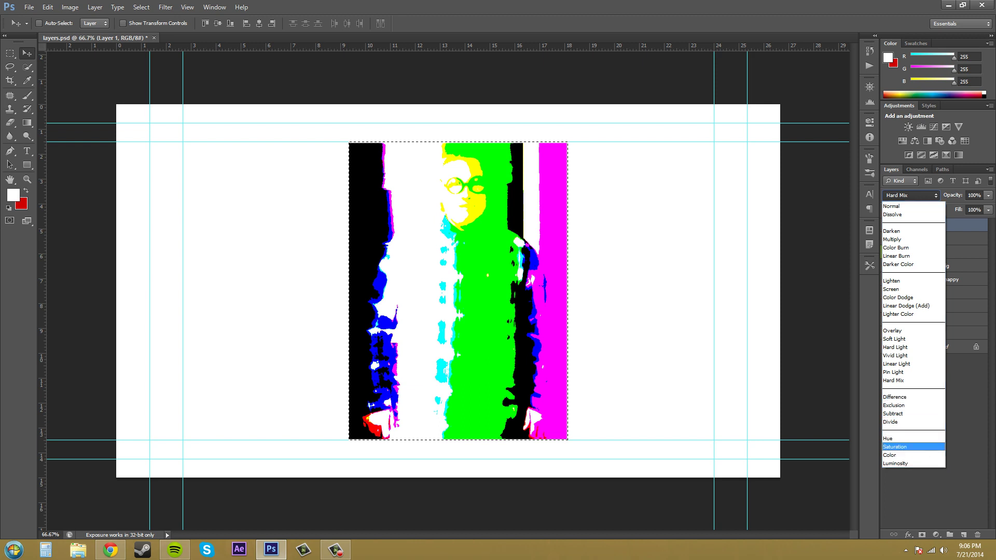
pyautogui.hotkey('alt', 'Tab')
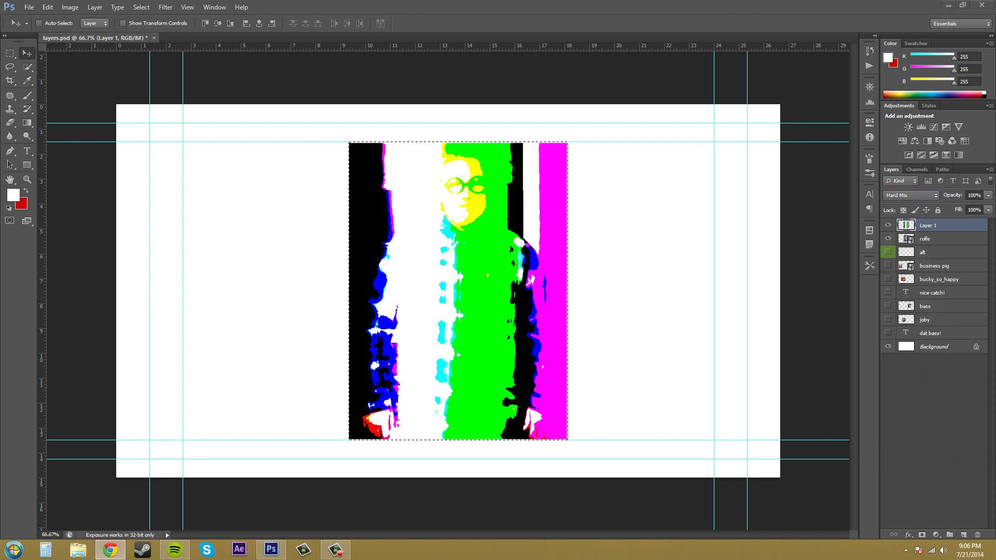